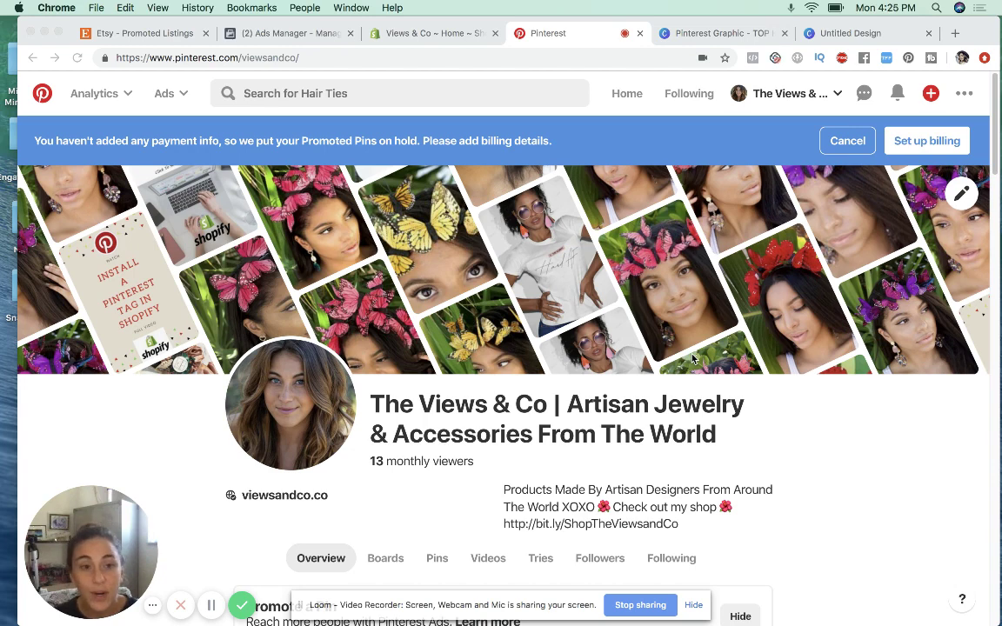
# From the Audiences page, start a new audience targeting 'Visitors who went to your site'.
pyautogui.click(174, 95)
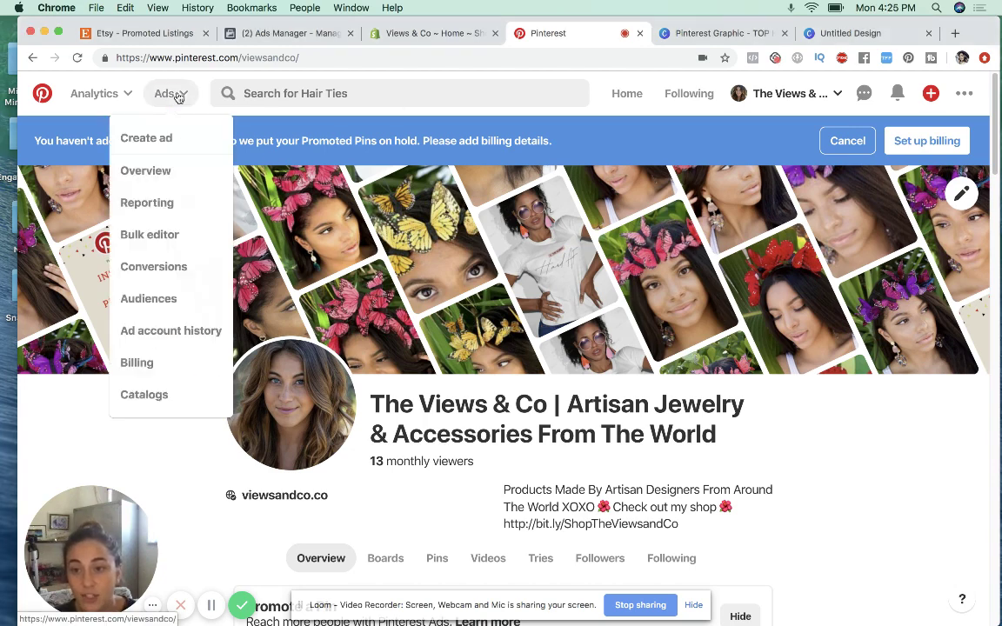
pyautogui.click(149, 300)
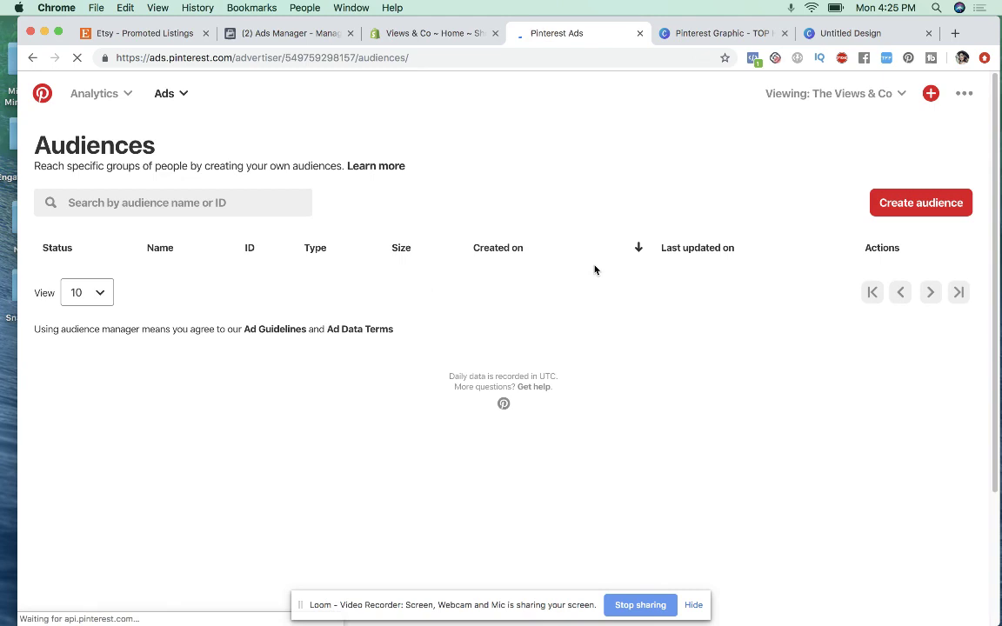
pyautogui.click(933, 202)
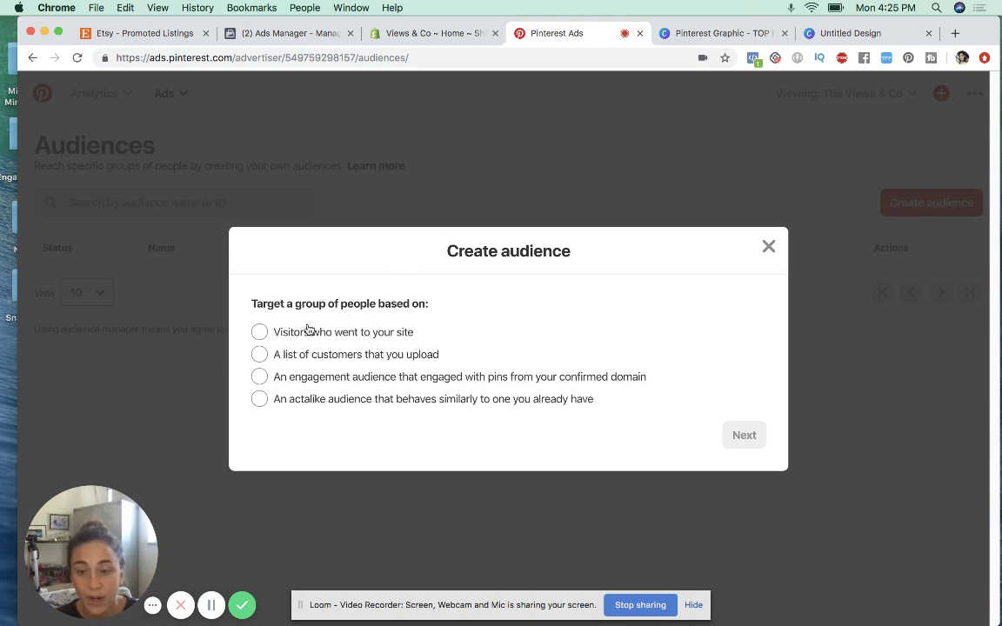
pyautogui.click(260, 333)
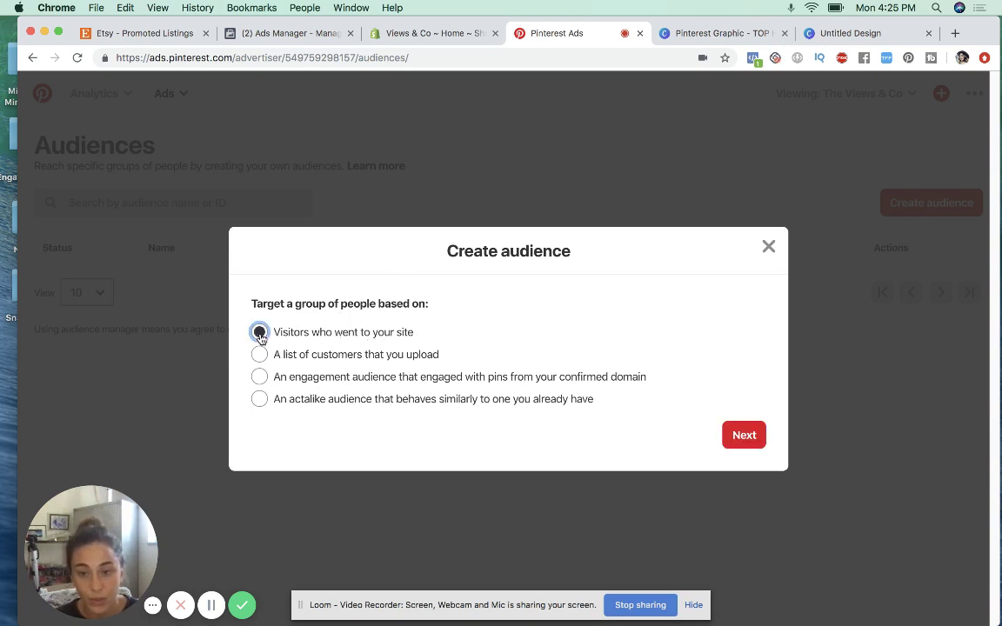
pyautogui.click(748, 434)
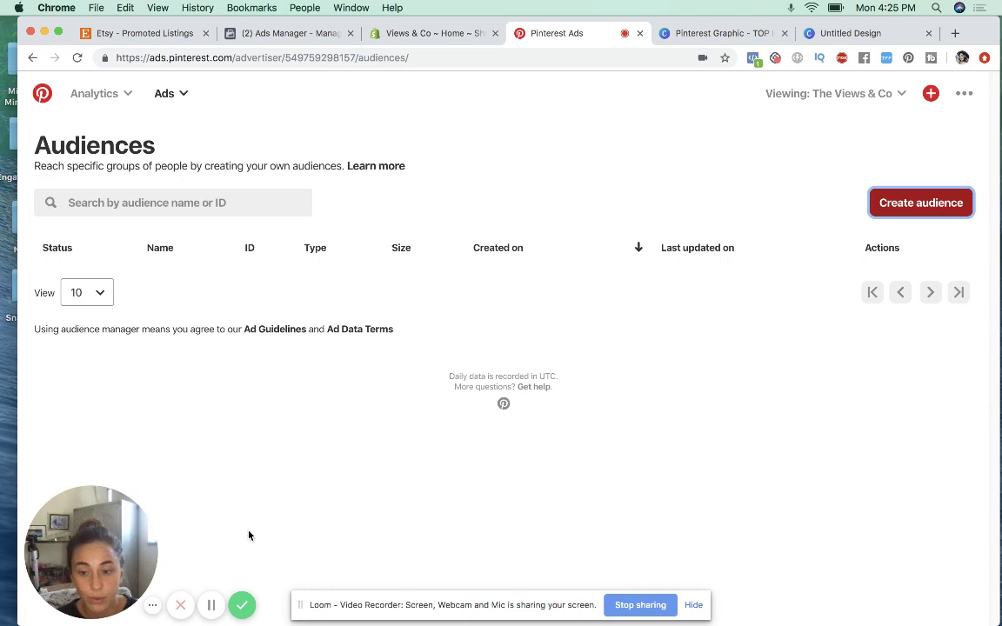
pyautogui.click(917, 211)
pyautogui.click(259, 331)
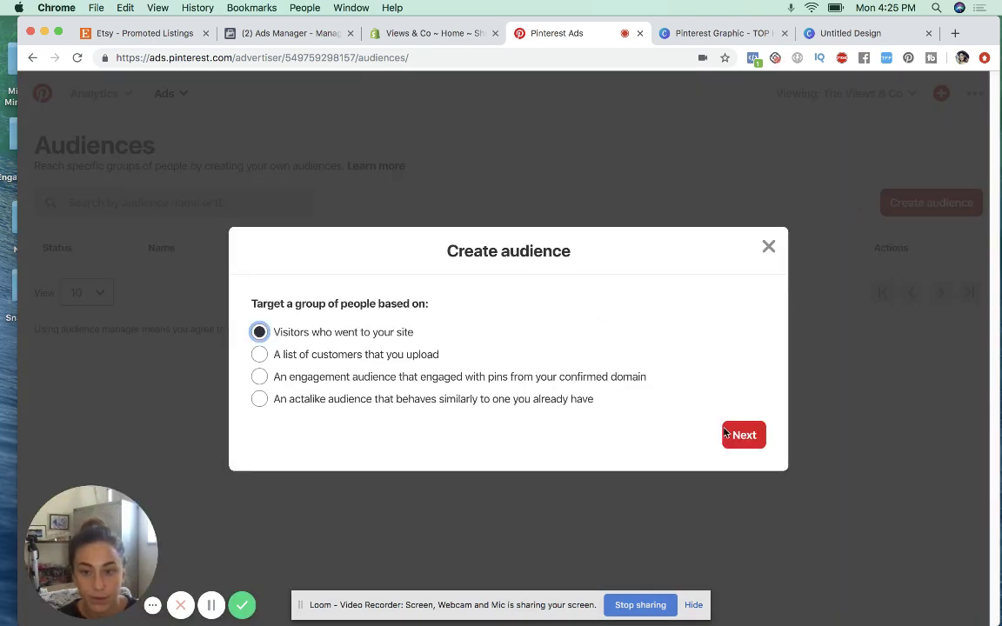
# Name the visitor audience AWV, describe it as AWV, use The Views & Co Tag, include the past 180 days.
pyautogui.click(727, 434)
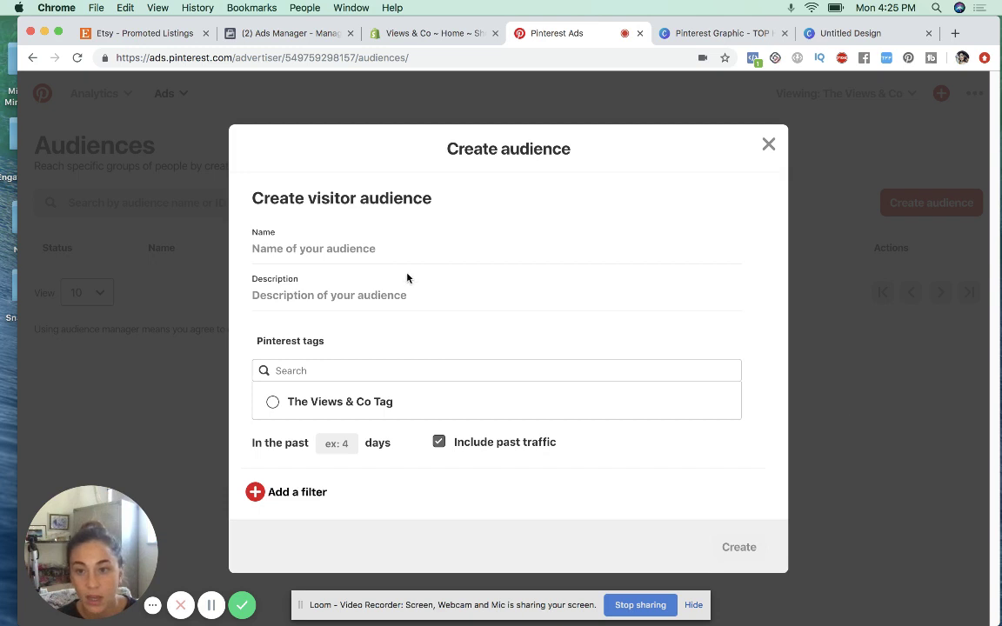
pyautogui.click(408, 247)
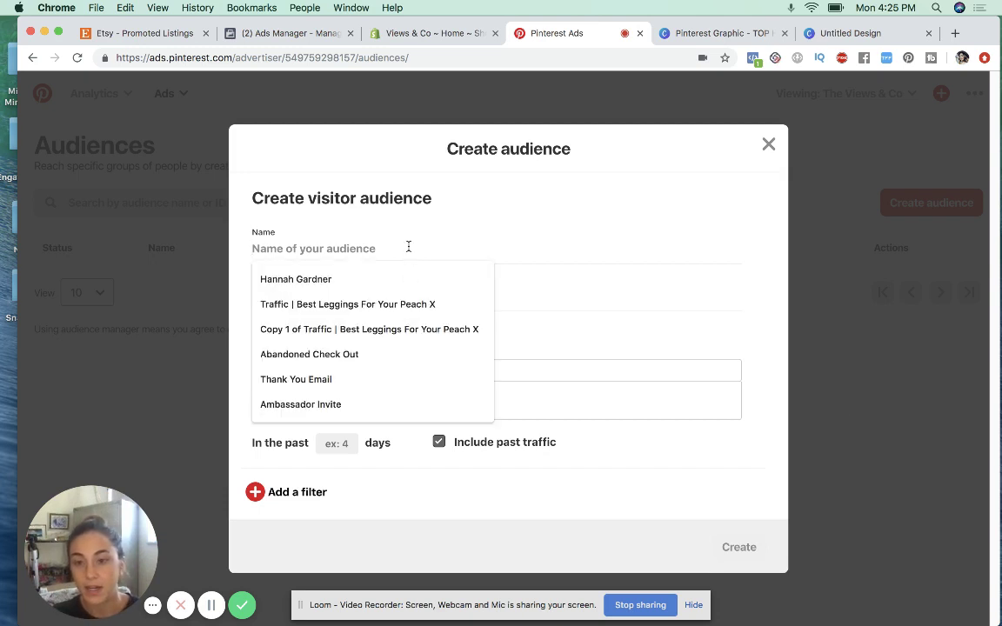
pyautogui.write('AWV')
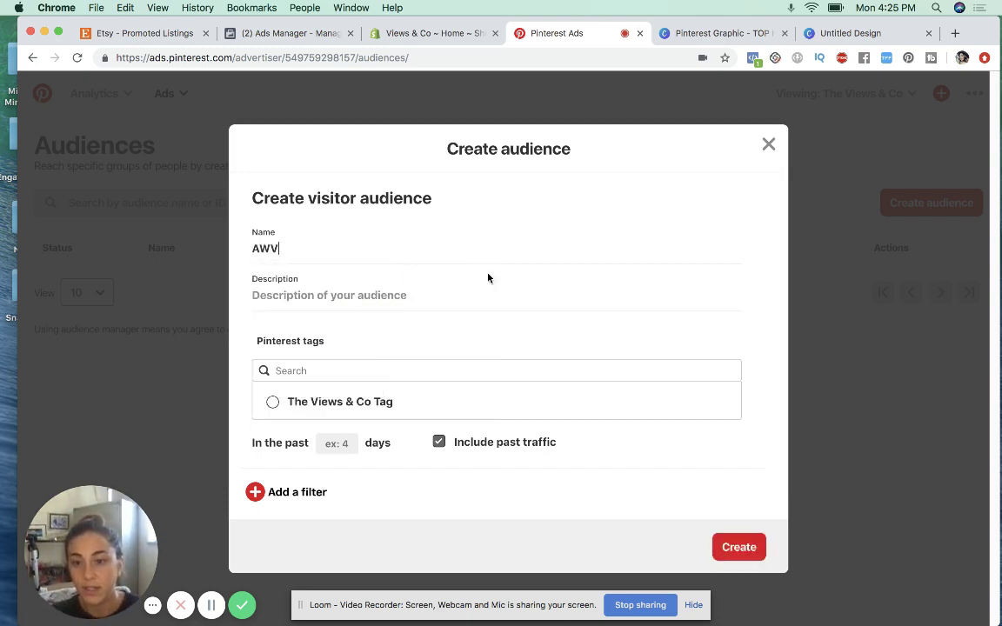
pyautogui.click(431, 297)
pyautogui.write('AWV')
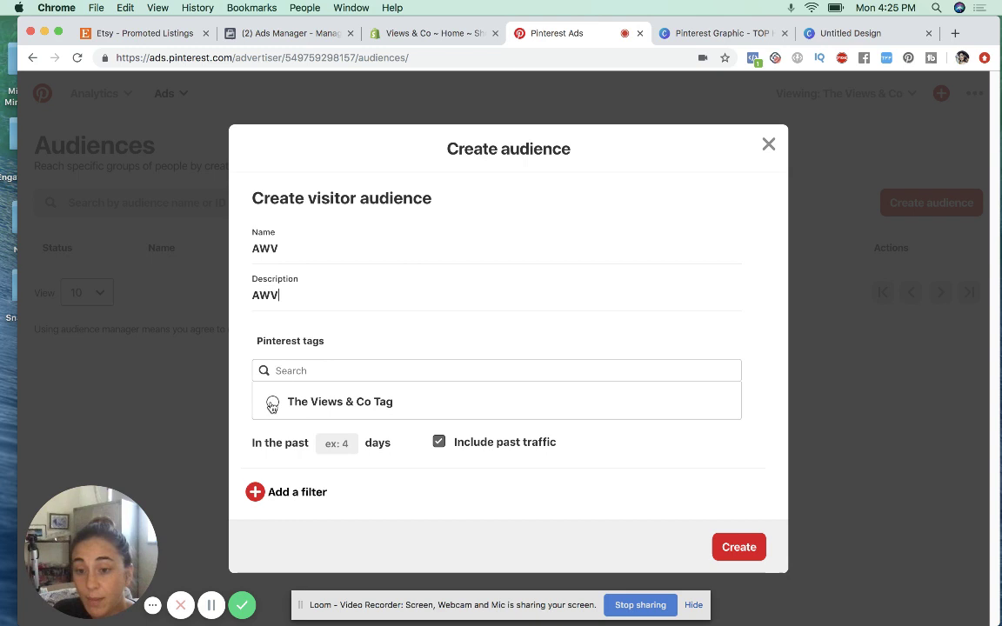
pyautogui.click(274, 402)
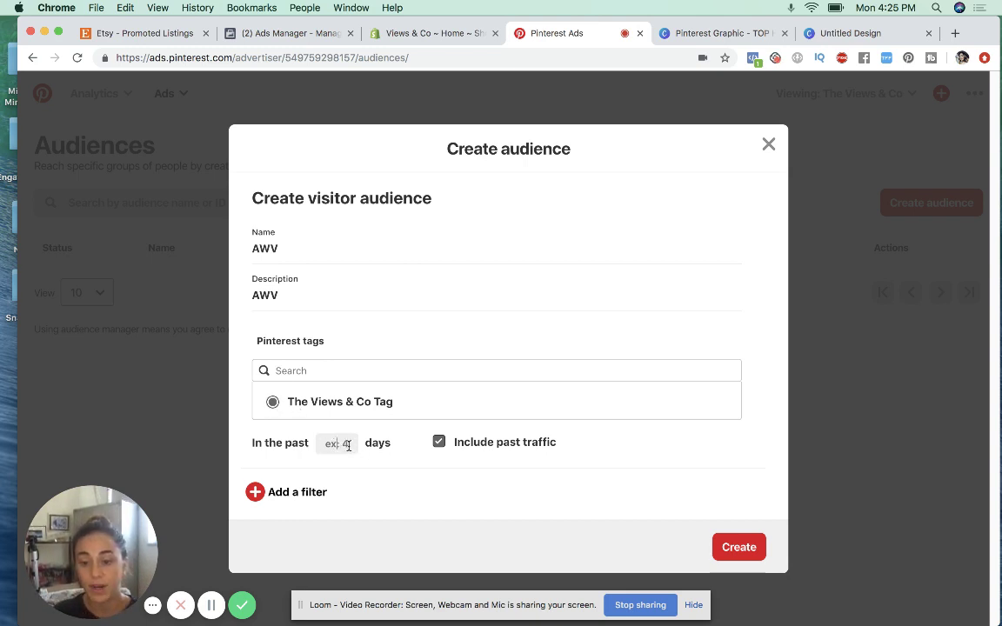
pyautogui.click(348, 445)
pyautogui.write('180')
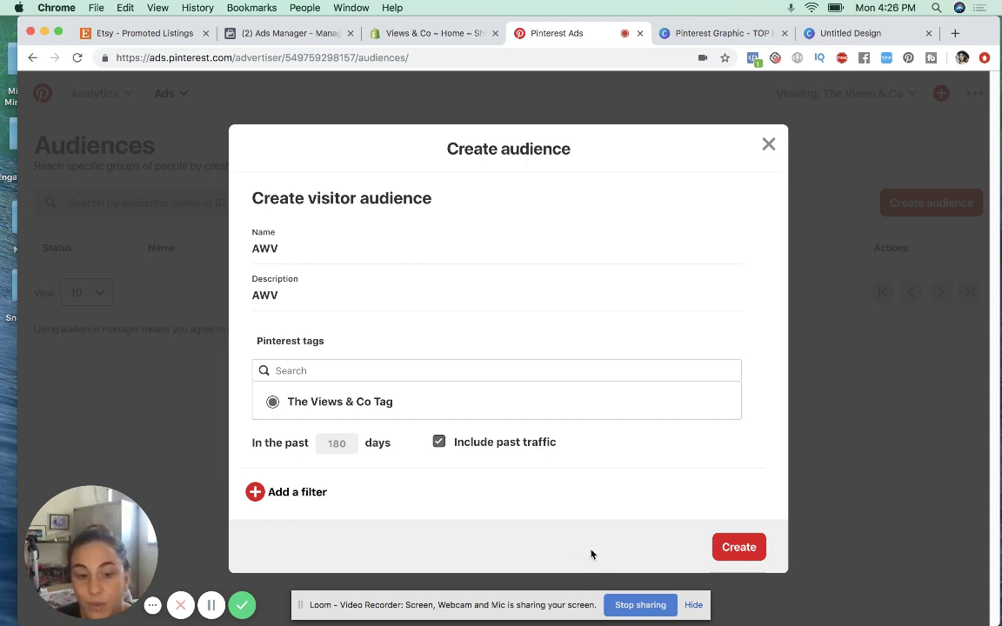
# Create the AWV visitor audience and begin a second new audience.
pyautogui.click(738, 546)
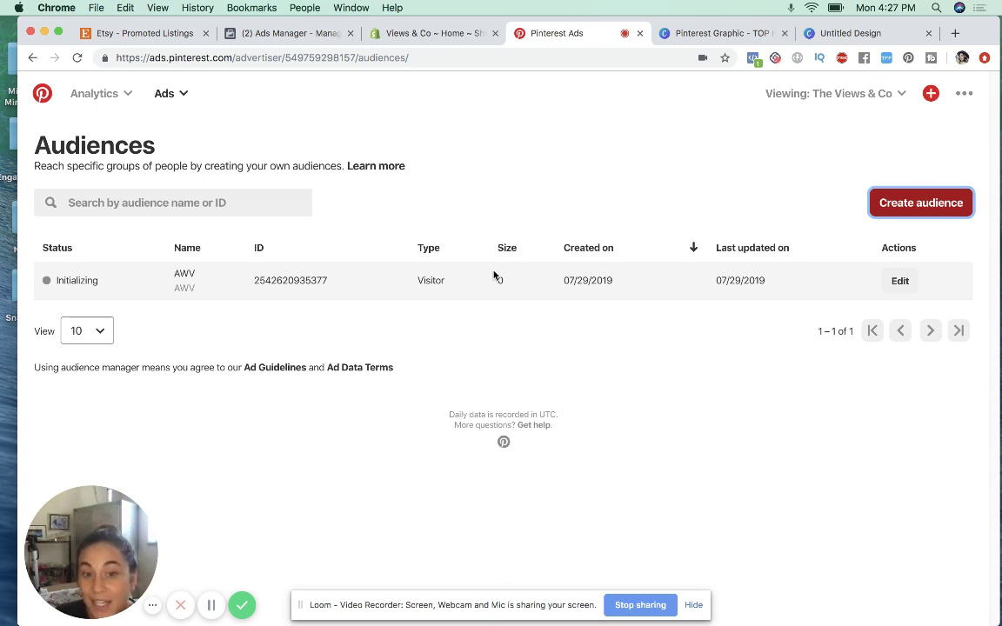
pyautogui.click(892, 203)
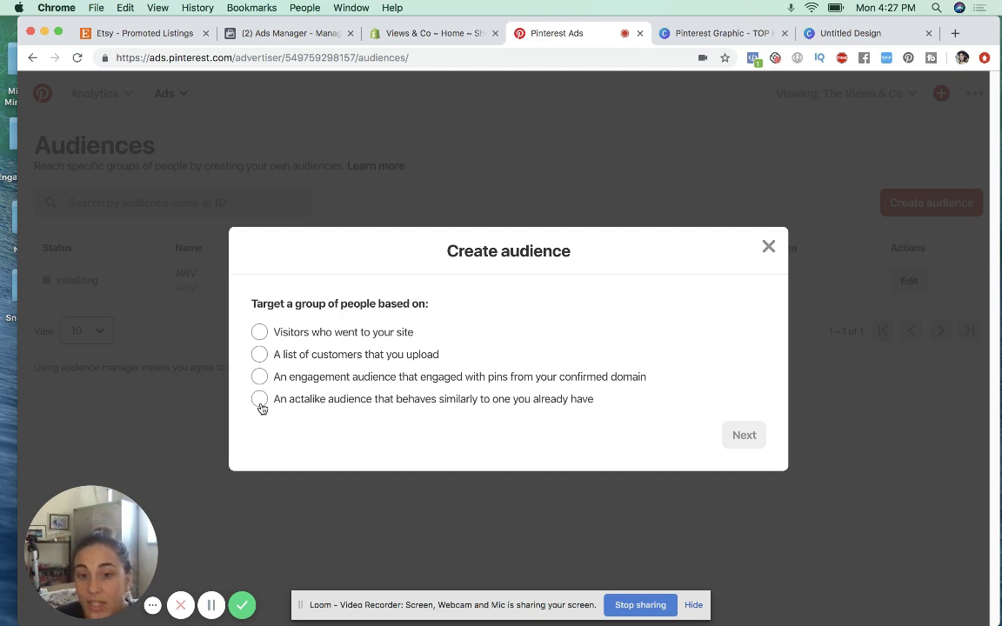
pyautogui.click(768, 247)
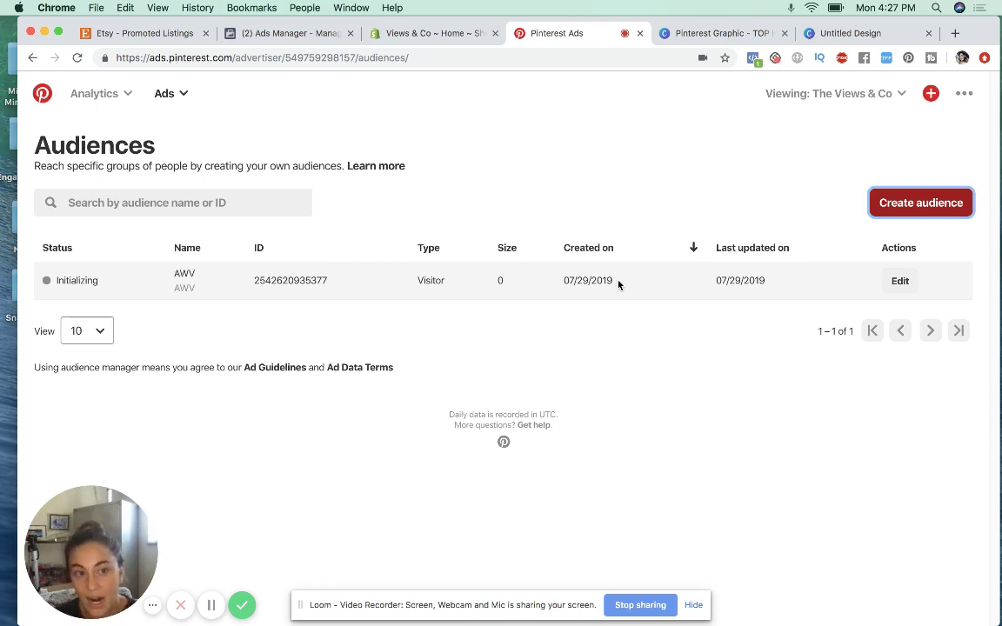
pyautogui.click(886, 212)
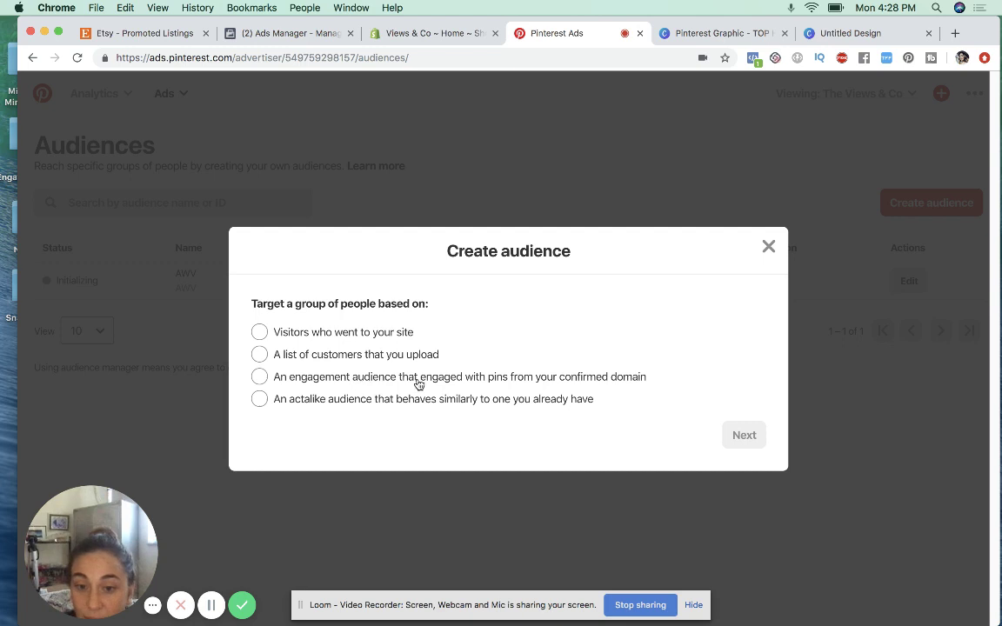
# Choose the domain-engagement audience type and name it 'Engagement Audience'.
pyautogui.click(259, 376)
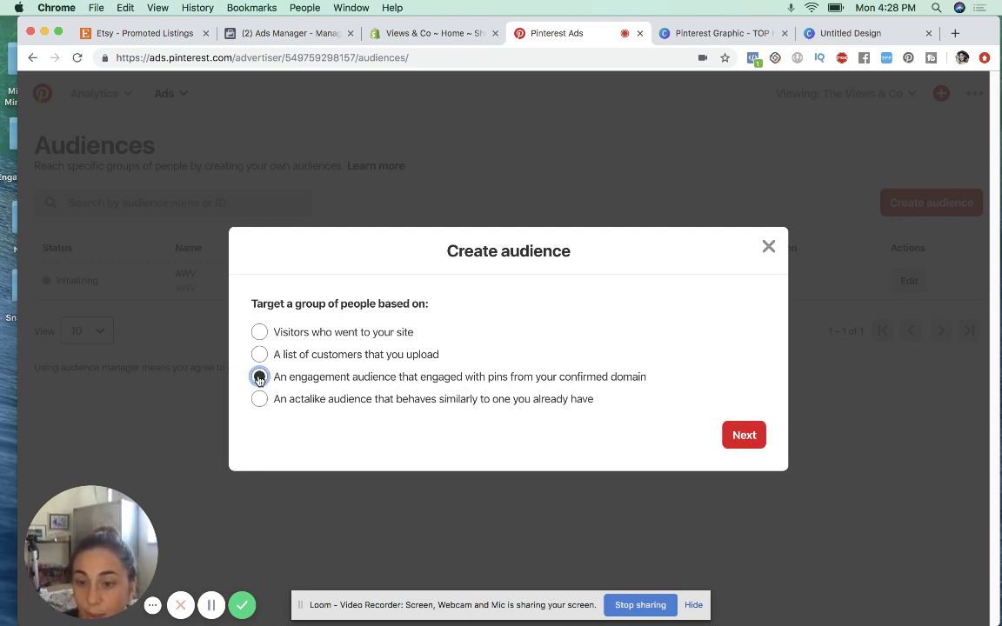
pyautogui.click(741, 445)
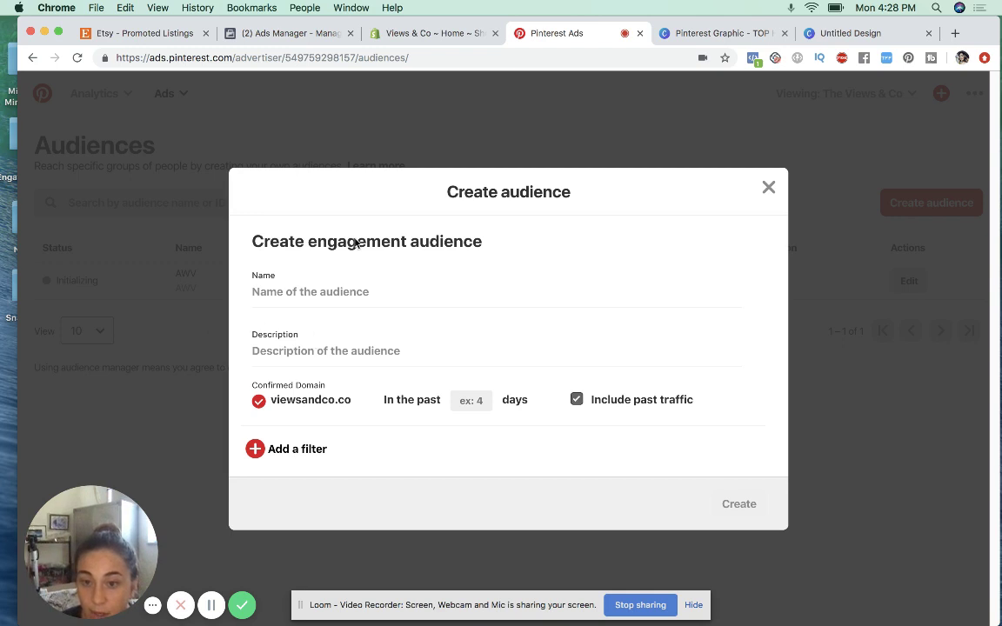
pyautogui.click(388, 291)
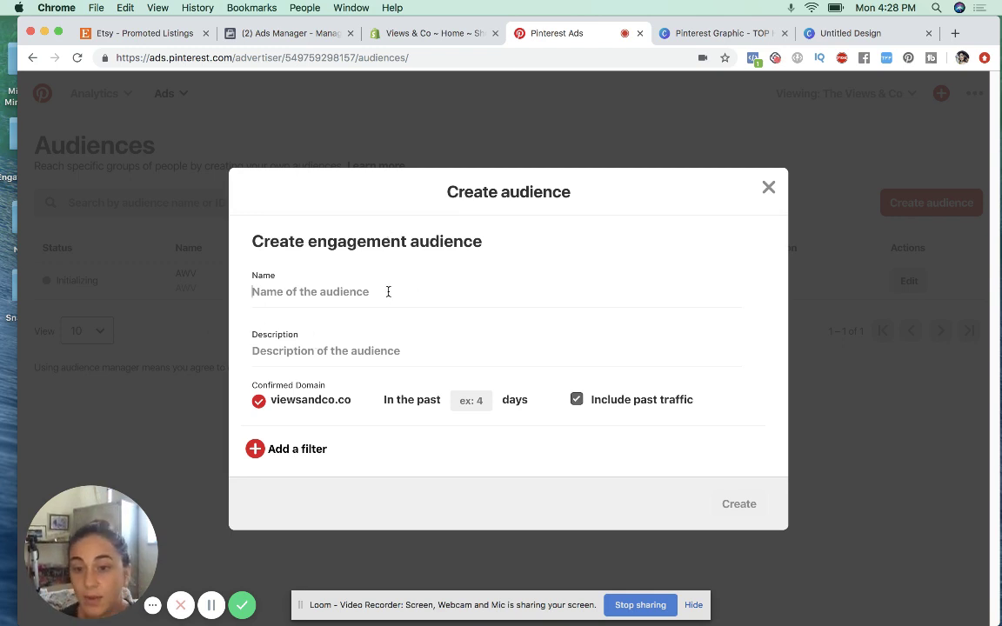
pyautogui.write('Eng')
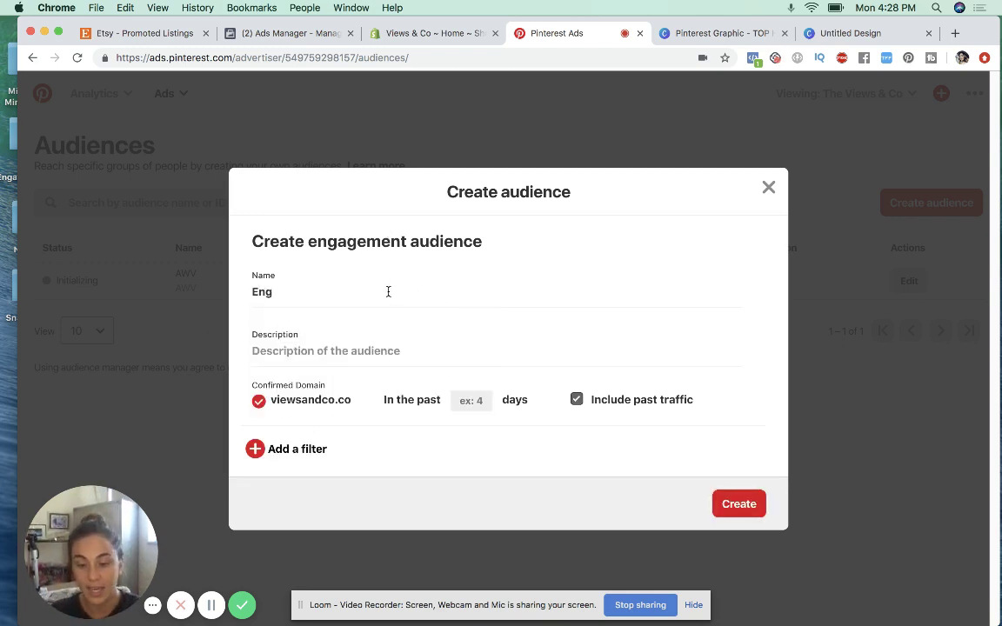
pyautogui.write('ga')
pyautogui.press('BackSpace')
pyautogui.press('BackSpace')
pyautogui.write('ag')
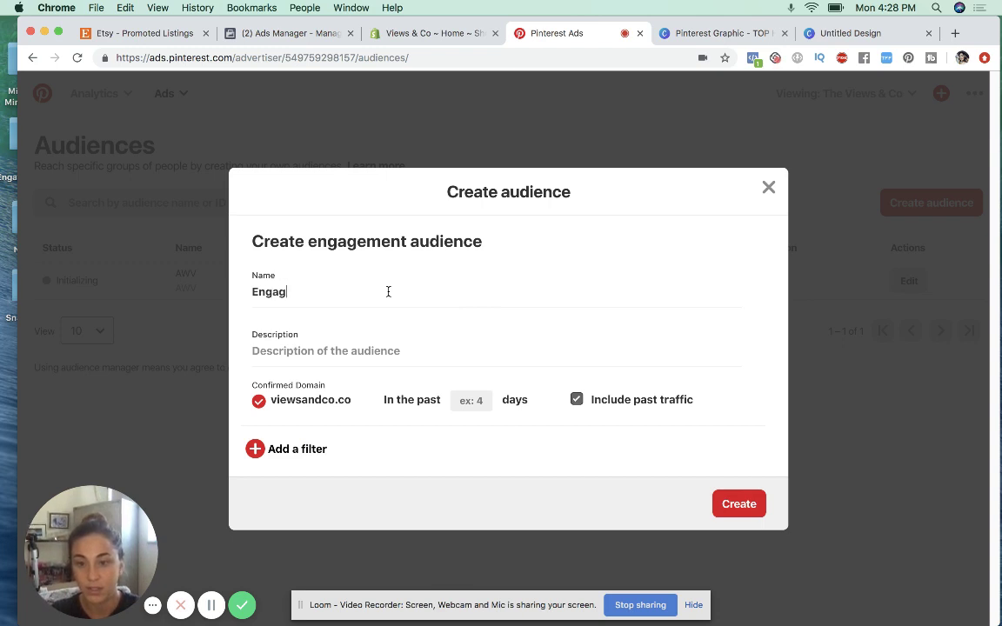
pyautogui.write('ement Audien')
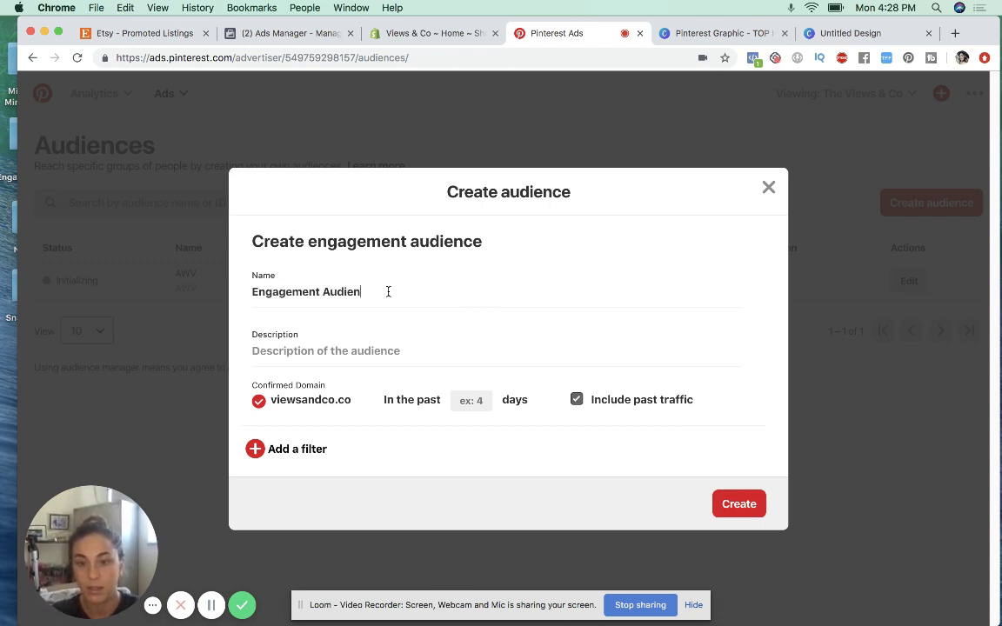
pyautogui.write('ce')
# Copy the name 'Engagement Audience' into the description and set the lookback to 180 days.
pyautogui.tripleClick(309, 291)
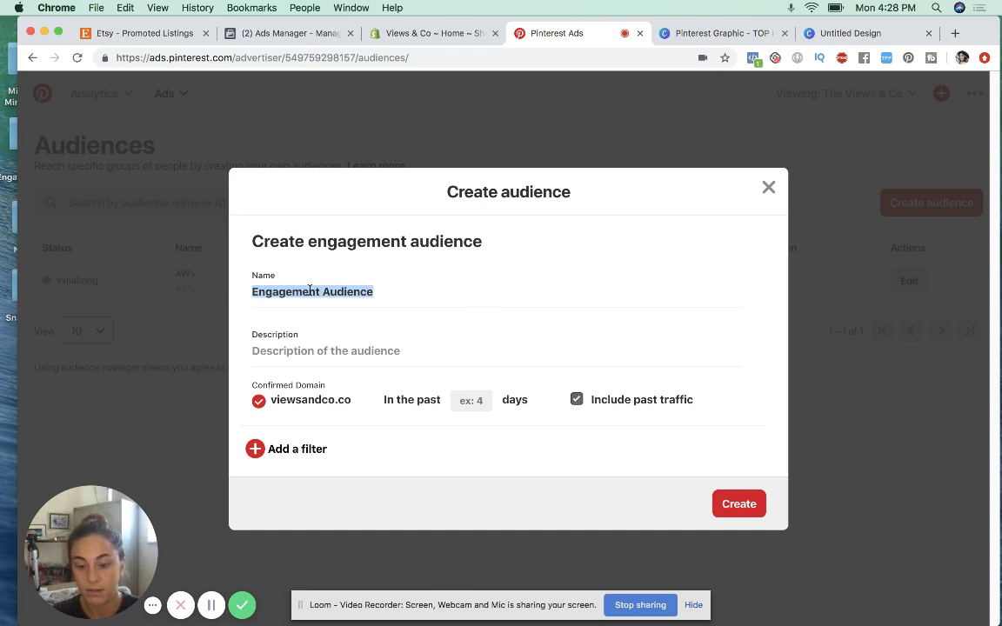
pyautogui.press('super+c')
pyautogui.click(326, 351)
pyautogui.press('super+v')
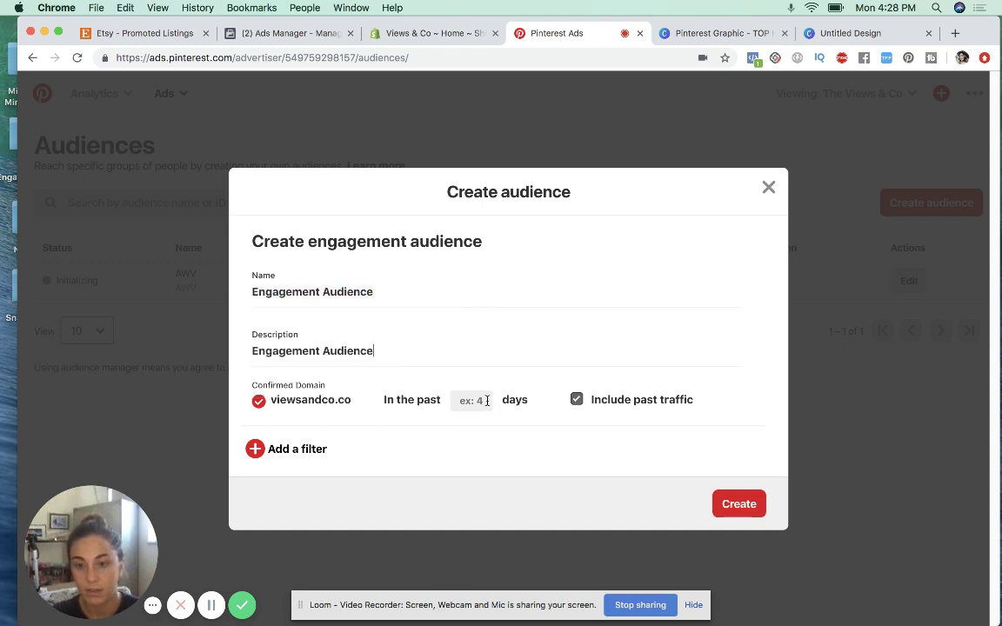
pyautogui.click(487, 400)
pyautogui.write('180')
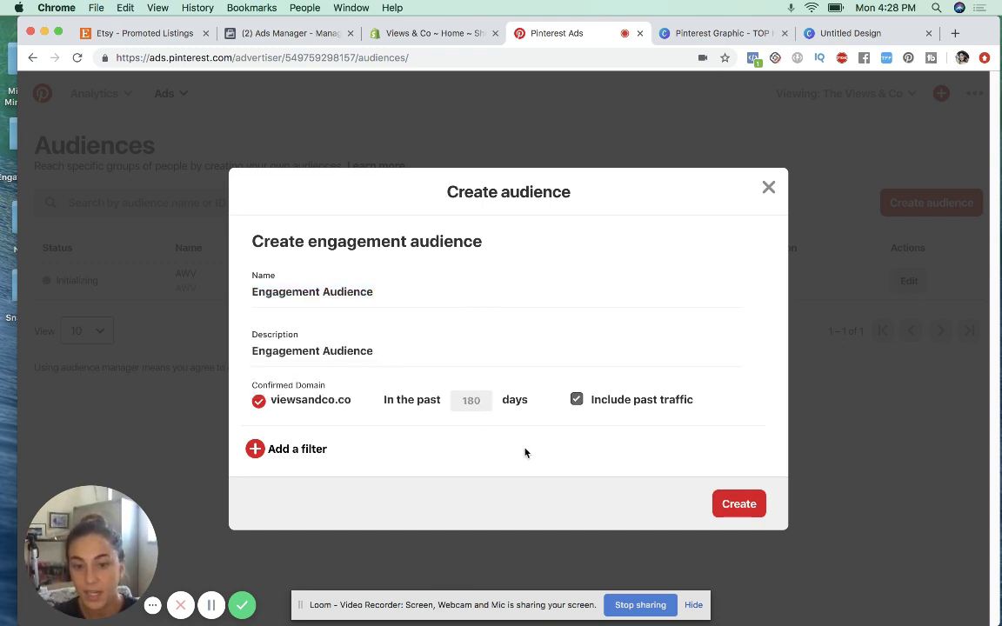
# Add a Destination URL filter set to Equals, leaving the URL blank.
pyautogui.click(255, 449)
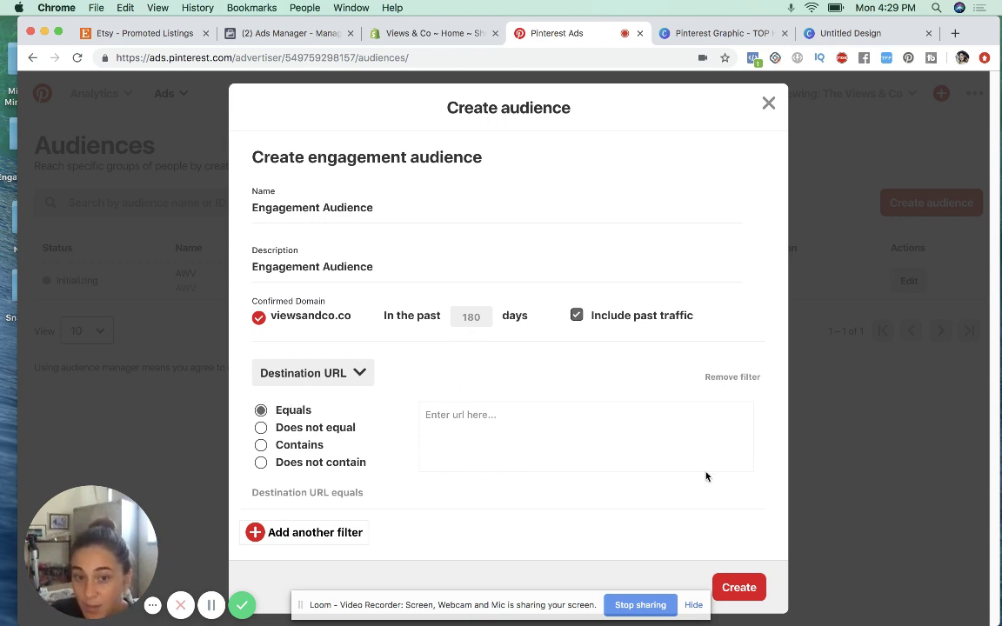
# Create the Engagement Audience so it appears as Initializing beside AWV.
pyautogui.click(747, 588)
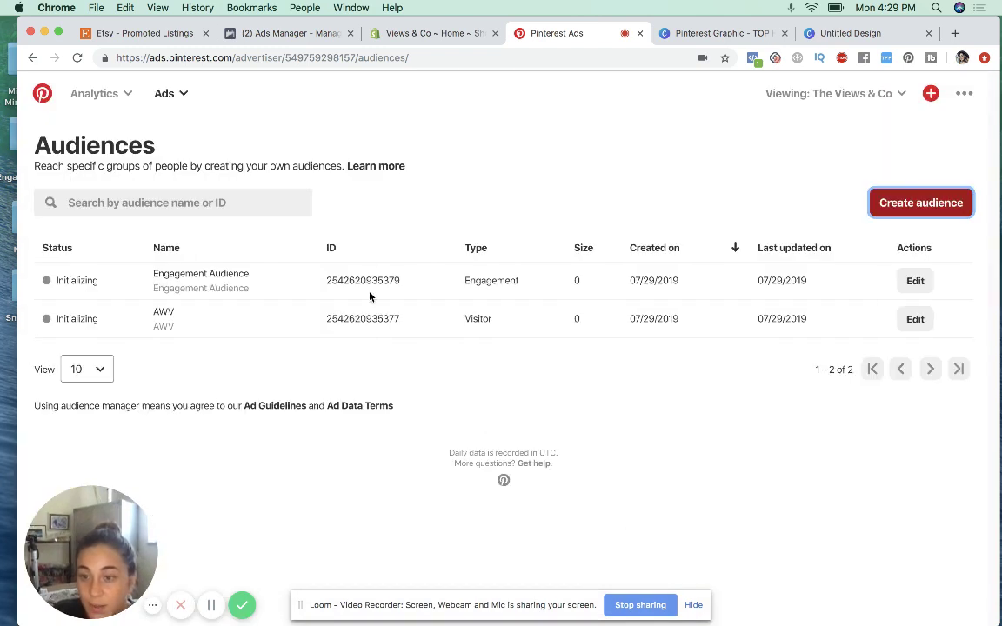